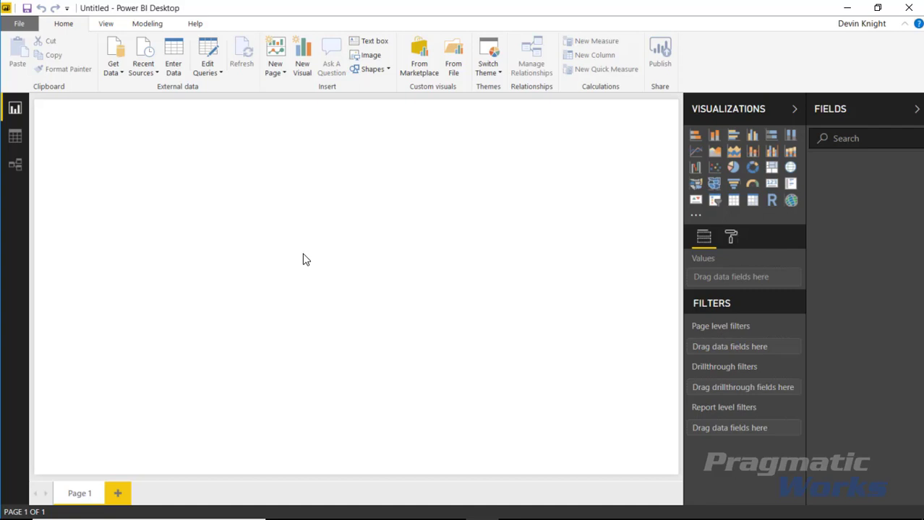
# Import the Survey Response table from the Excel workbook Power BI Experience.xlsx.
pyautogui.click(117, 75)
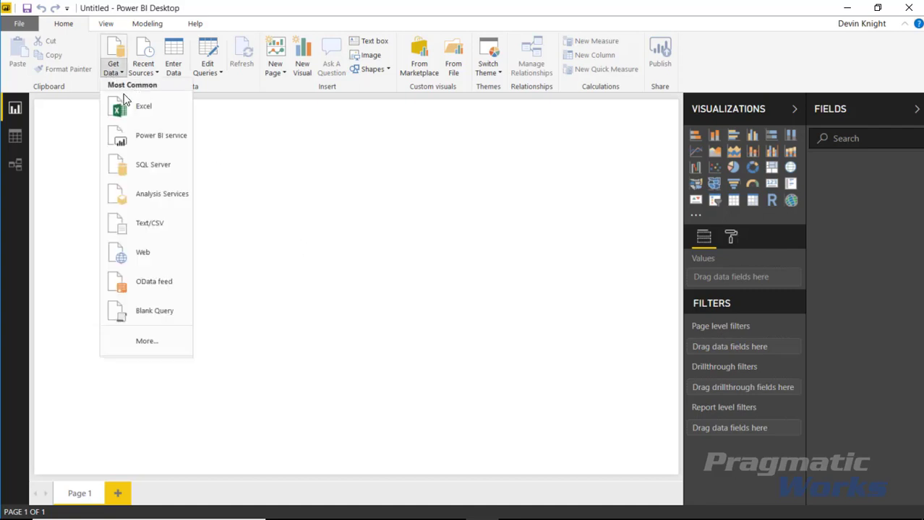
pyautogui.click(159, 135)
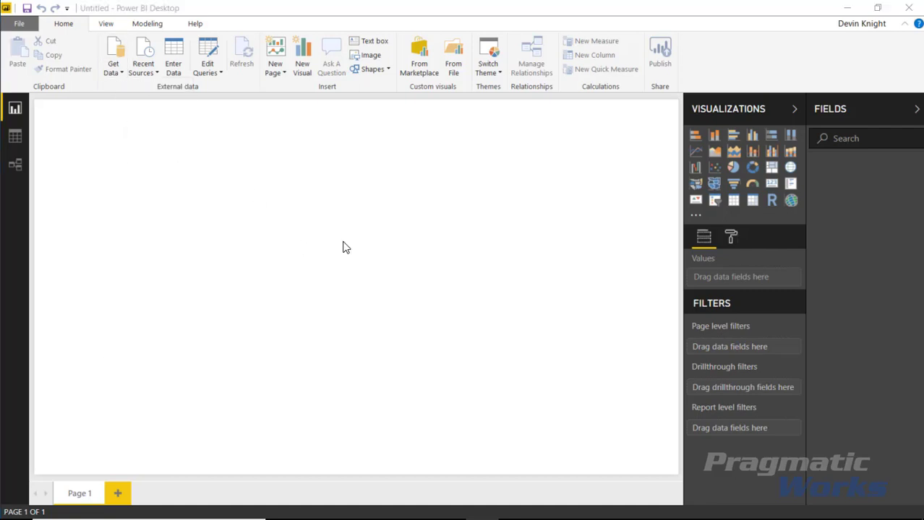
pyautogui.click(183, 96)
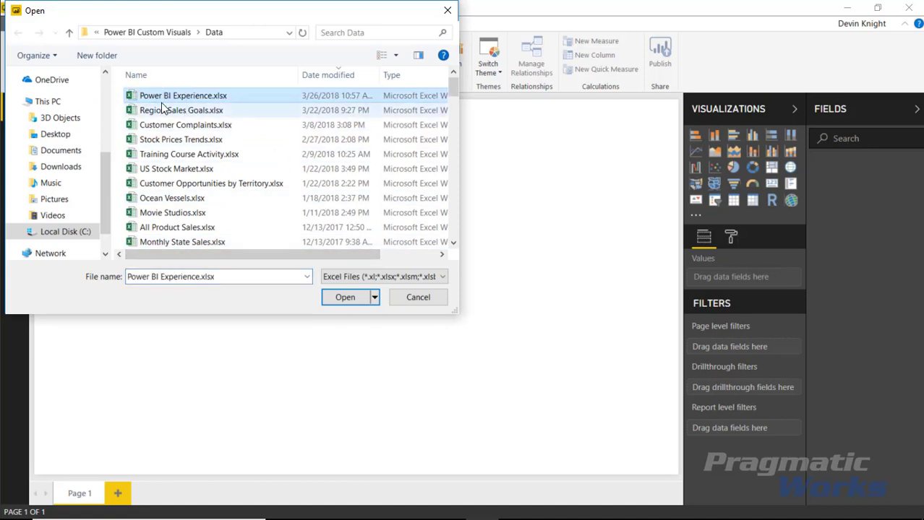
pyautogui.press('Return')
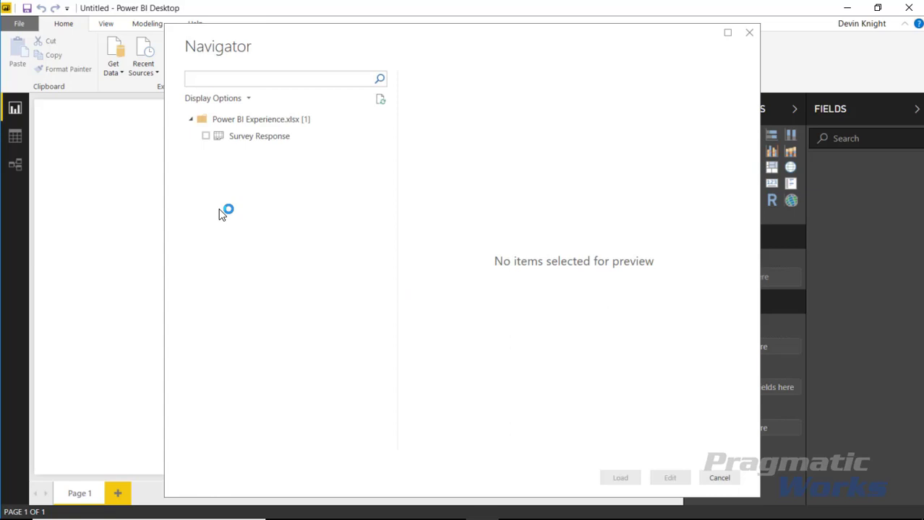
pyautogui.click(206, 136)
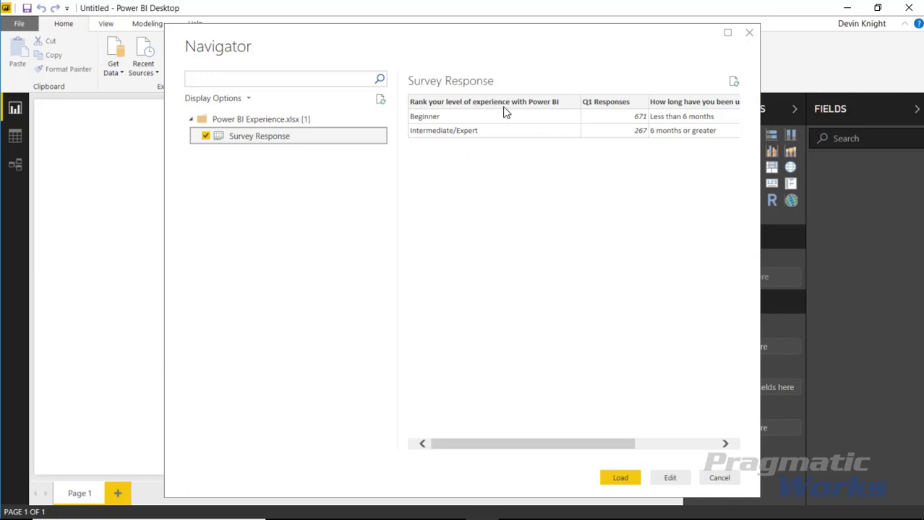
pyautogui.moveTo(597, 444); pyautogui.dragTo(666, 444)
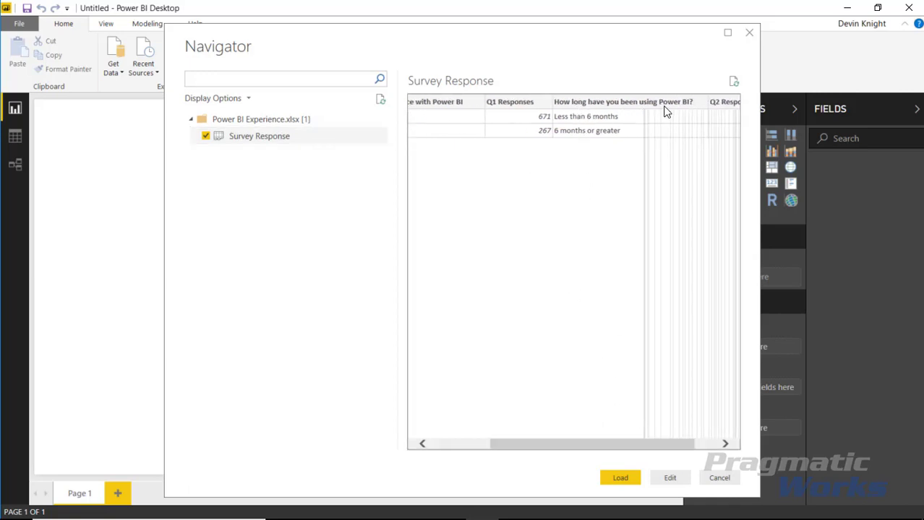
pyautogui.click(620, 478)
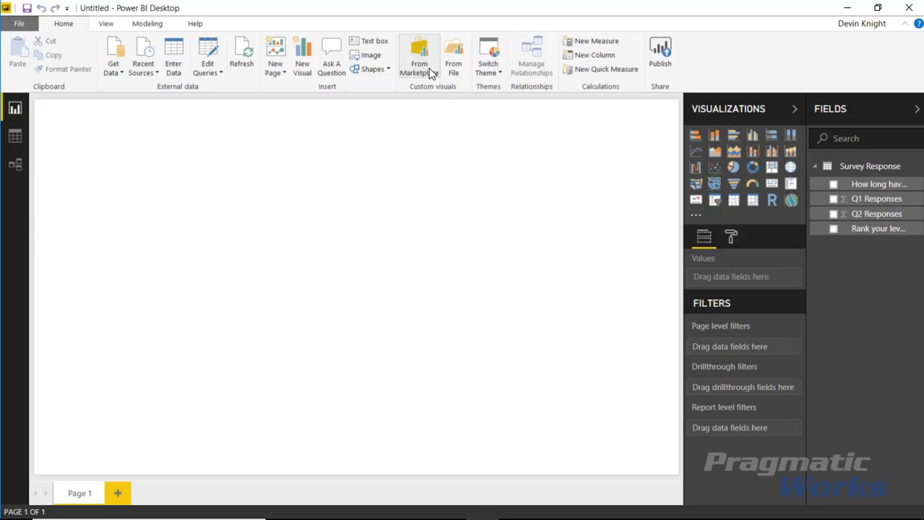
# Search the visuals marketplace for 'waffle' and add Enlighten Waffle Chart.
pyautogui.click(428, 72)
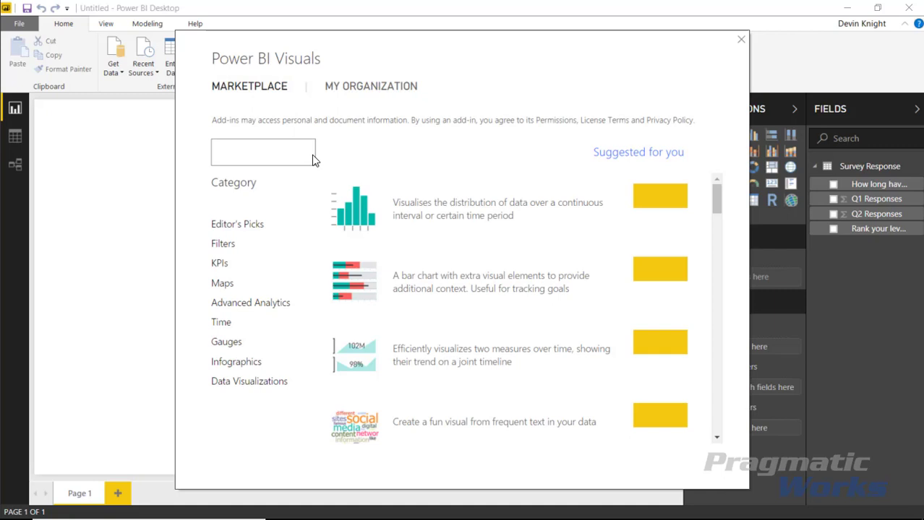
pyautogui.click(282, 159)
pyautogui.write('waffle')
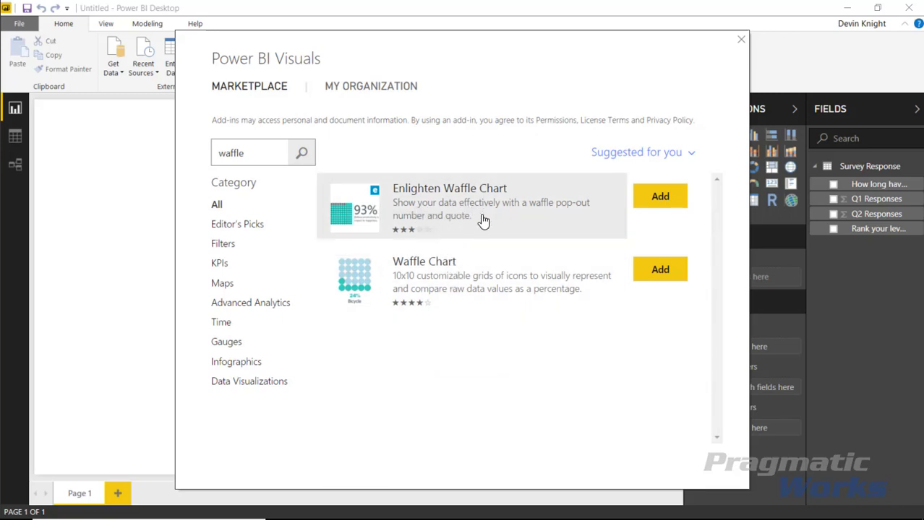
pyautogui.click(658, 200)
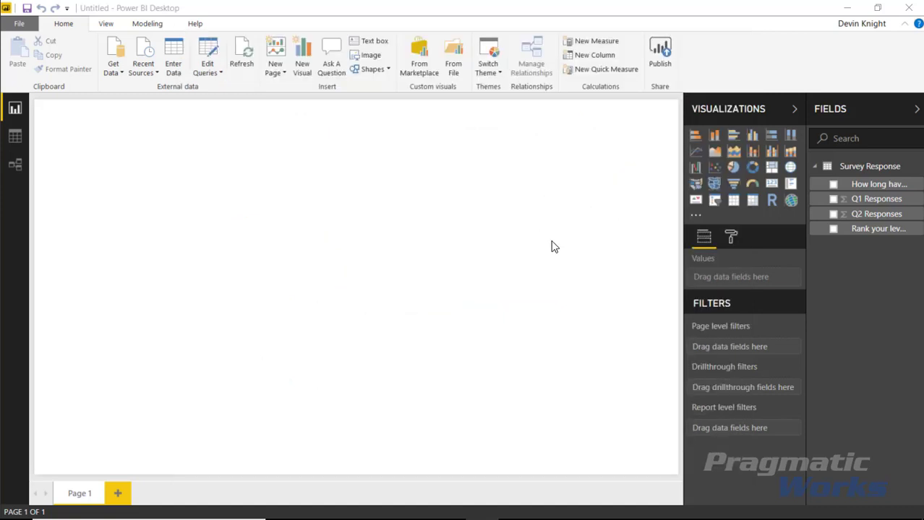
# Place and size a waffle chart at top-left, using Rank your level and Q1 Responses.
pyautogui.click(587, 286)
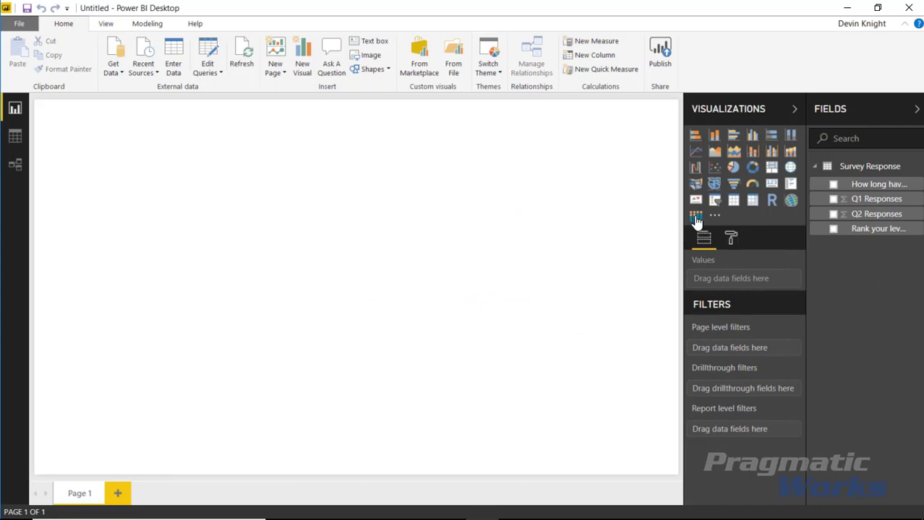
pyautogui.click(695, 216)
pyautogui.moveTo(178, 261); pyautogui.dragTo(379, 304)
pyautogui.moveTo(272, 118); pyautogui.dragTo(254, 99)
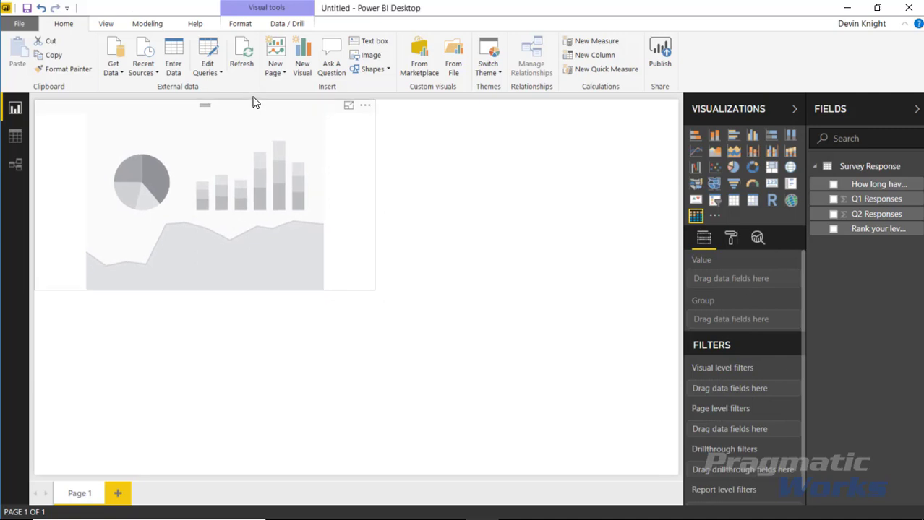
pyautogui.click(363, 325)
pyautogui.click(349, 282)
pyautogui.moveTo(373, 288)
pyautogui.mouseDown()
pyautogui.moveTo(385, 299)
pyautogui.moveTo(384, 286)
pyautogui.mouseUp()
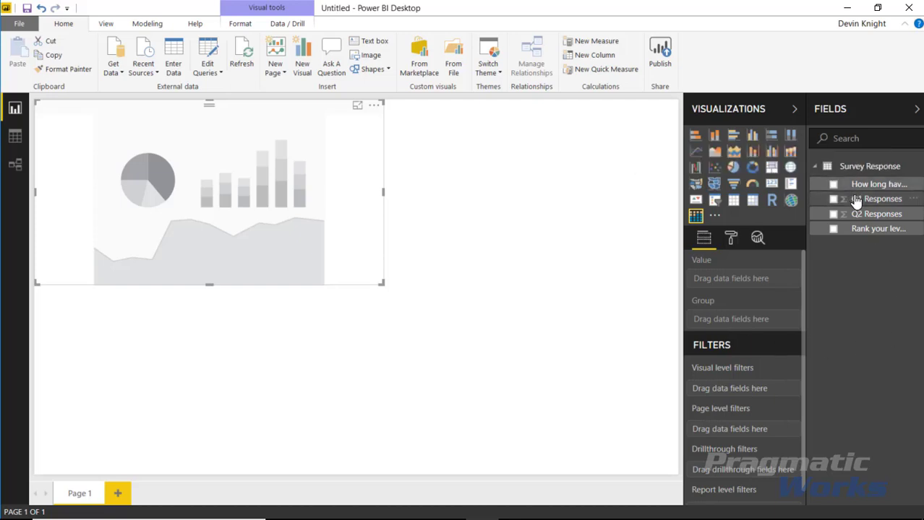
pyautogui.click(834, 230)
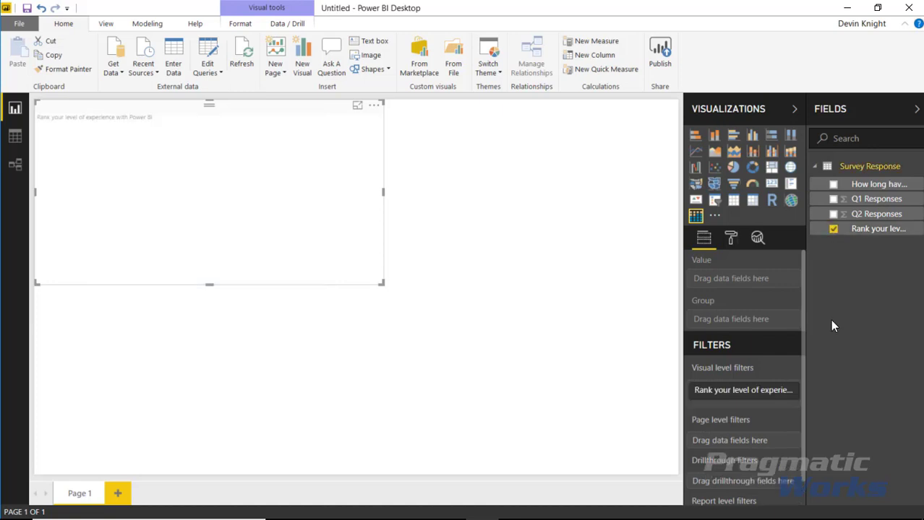
pyautogui.click(832, 199)
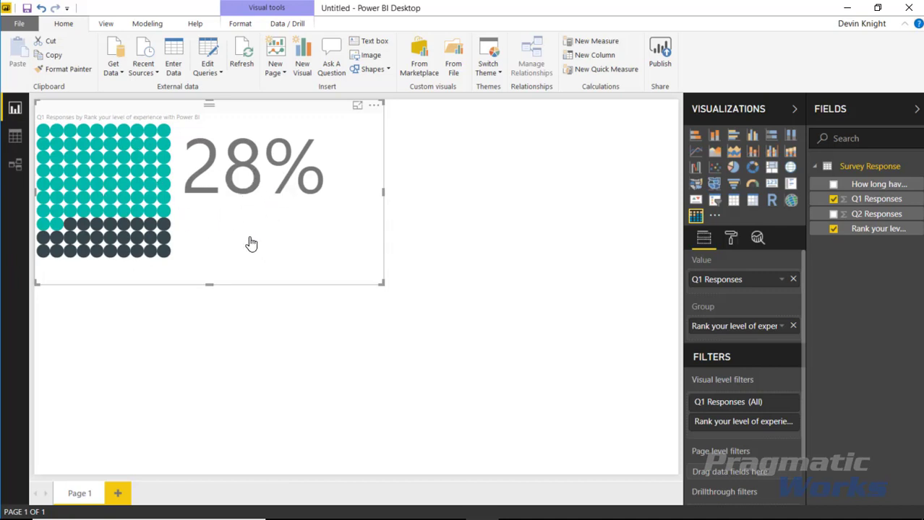
# Review the Survey Response data in Data view, then return to Report view with a wider formatting pane.
pyautogui.click(15, 136)
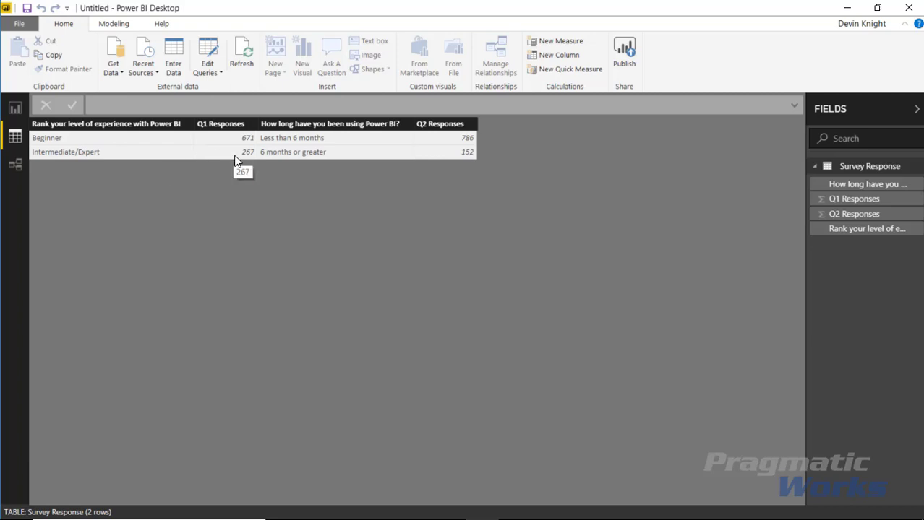
pyautogui.click(15, 108)
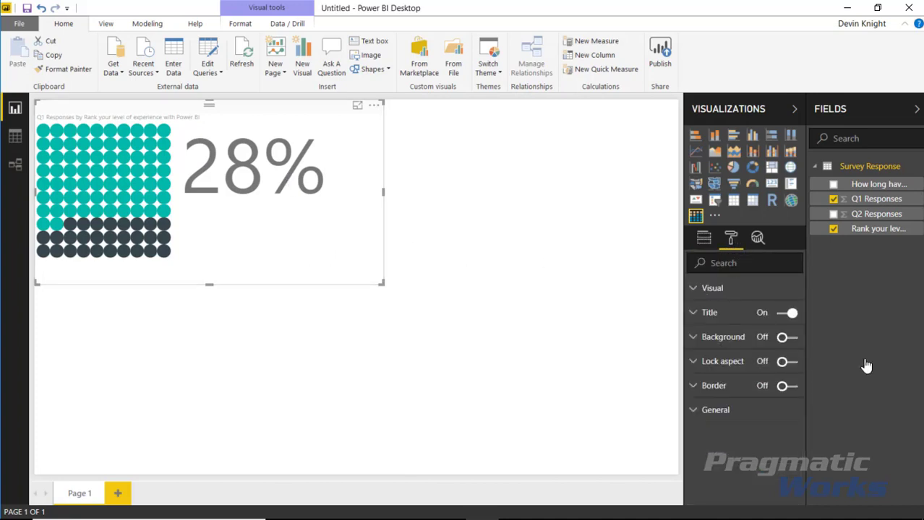
pyautogui.moveTo(682, 315)
pyautogui.mouseDown()
pyautogui.moveTo(651, 315)
pyautogui.moveTo(669, 322)
pyautogui.mouseUp()
# Turn Invert logic on to show 72% and set the blurb 'Consider themselves a Power BI Beginner'.
pyautogui.click(781, 312)
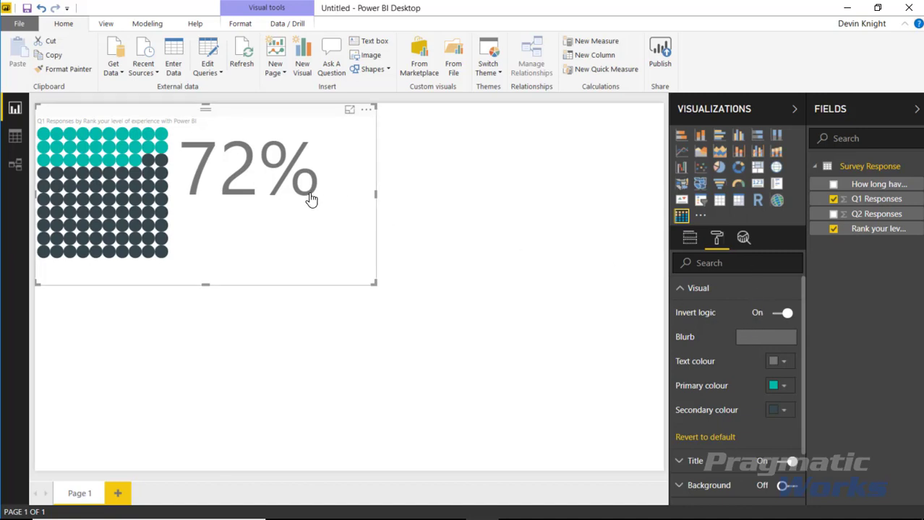
pyautogui.click(793, 345)
pyautogui.write('Consider thems')
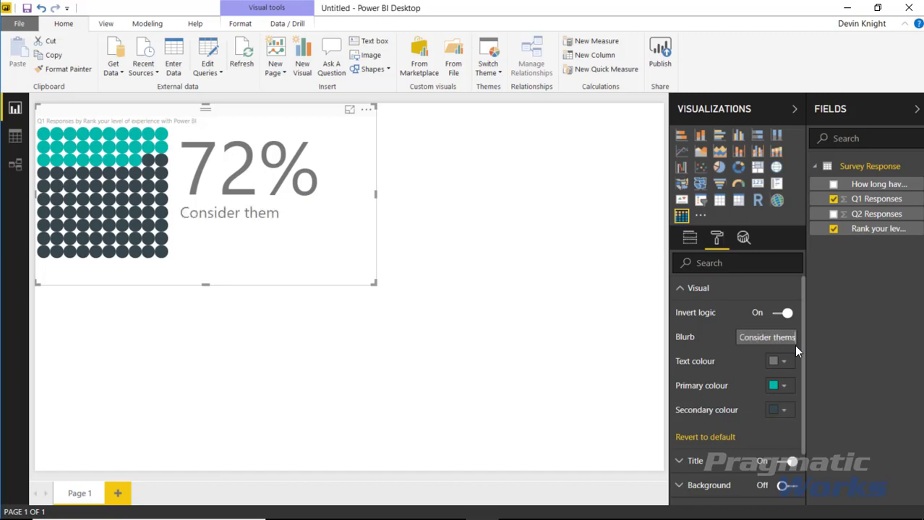
pyautogui.write('elves a Pow')
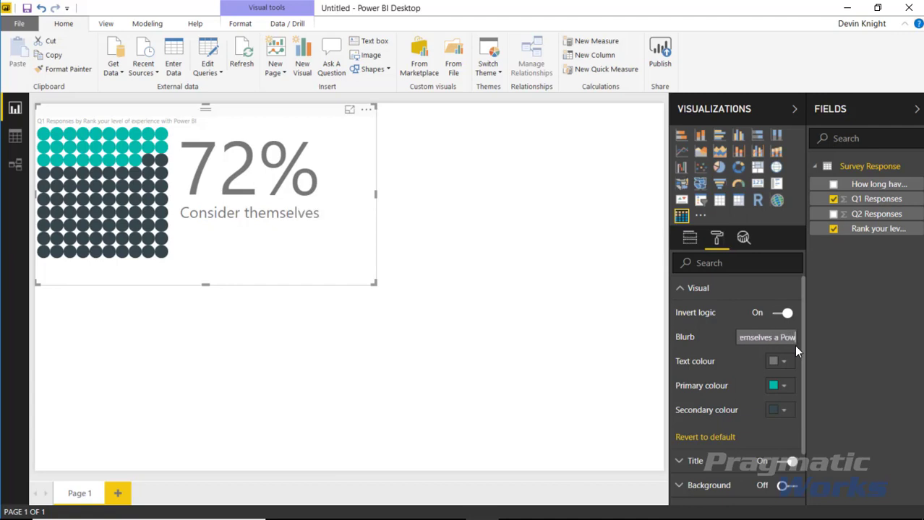
pyautogui.write('er BI Beginner')
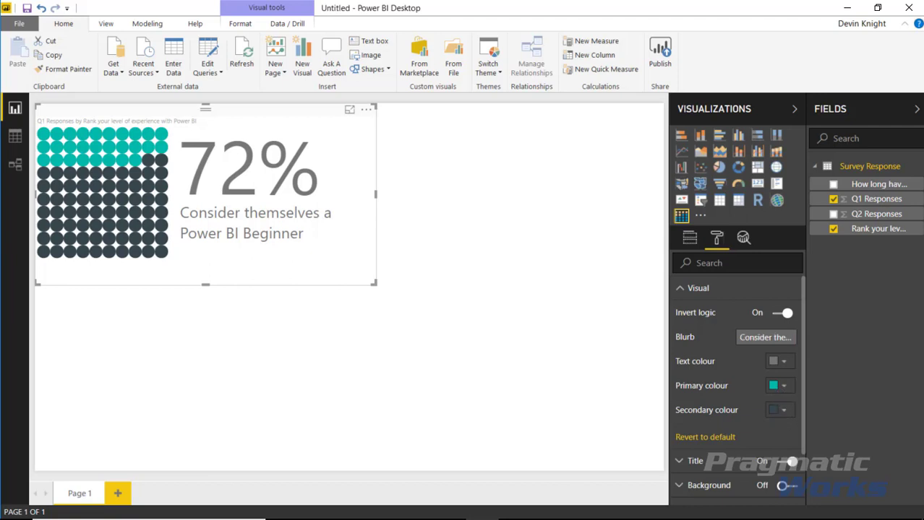
# Set the waffle chart's primary colour to gray and secondary colour to yellow.
pyautogui.click(782, 385)
pyautogui.click(697, 434)
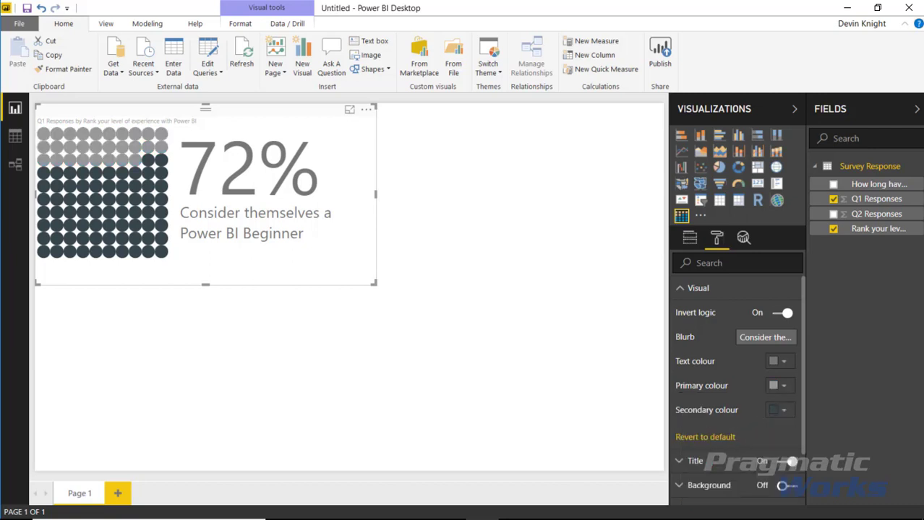
pyautogui.click(782, 410)
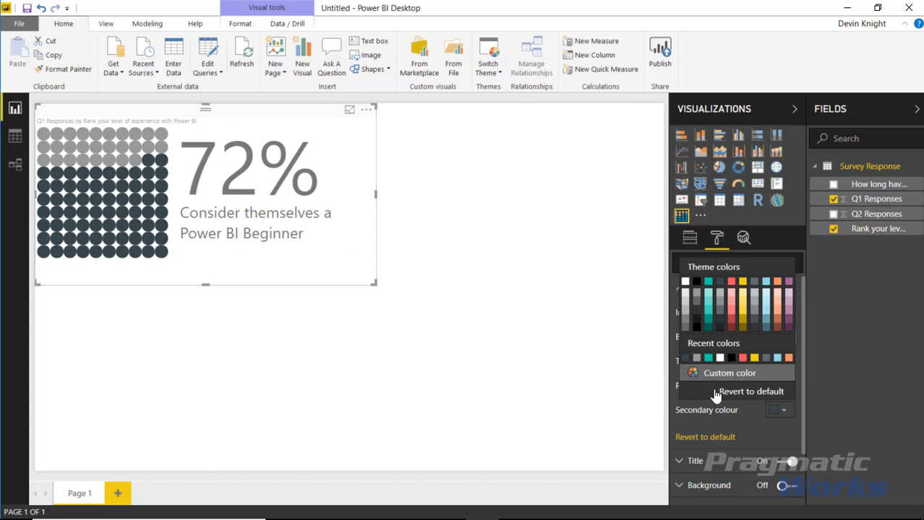
pyautogui.click(742, 284)
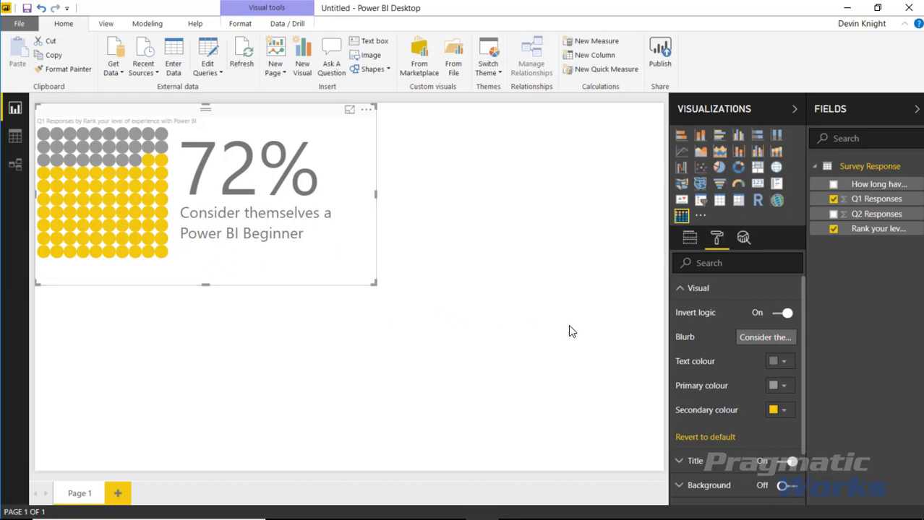
pyautogui.click(675, 289)
# Add a second waffle chart using 'How long have you been using Power BI?' and Q2 Responses.
pyautogui.click(689, 239)
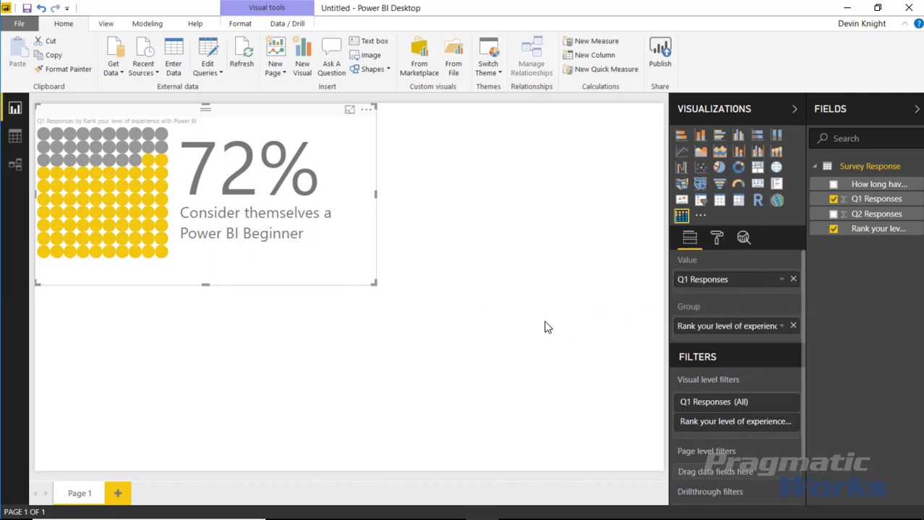
pyautogui.click(582, 287)
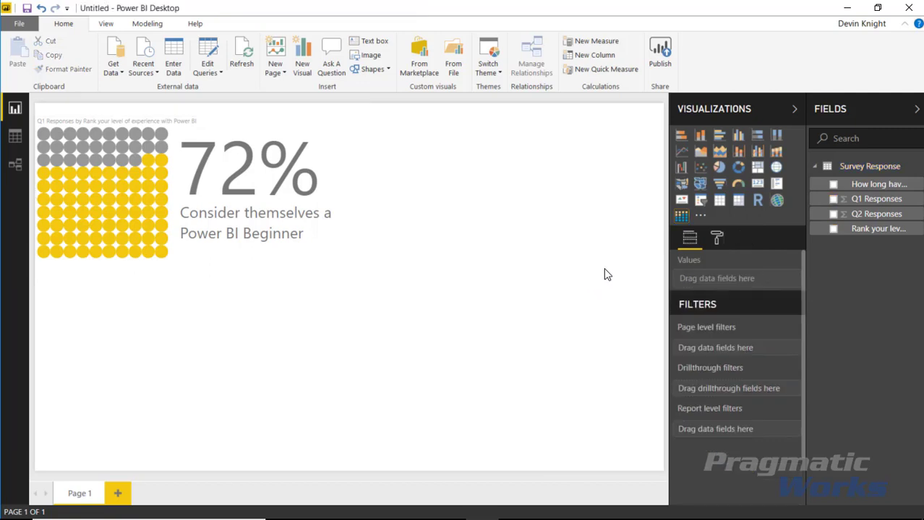
pyautogui.click(681, 216)
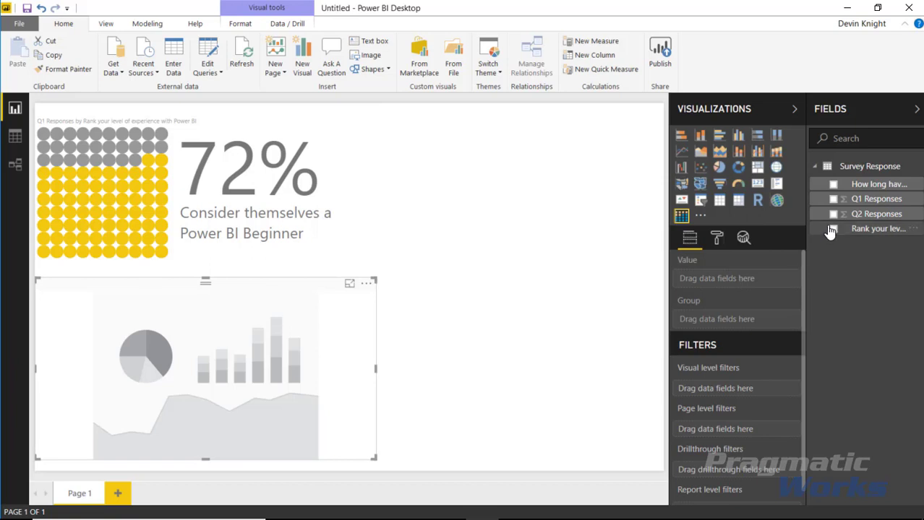
pyautogui.click(833, 184)
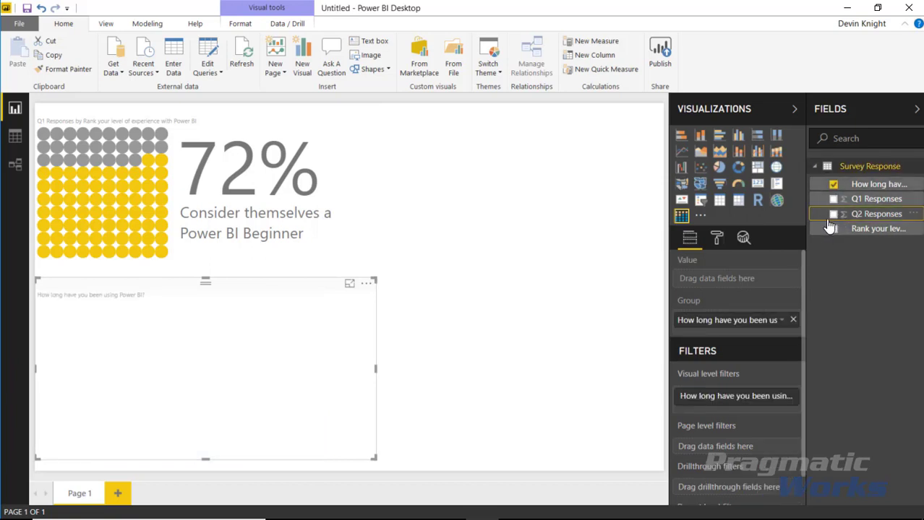
pyautogui.click(832, 214)
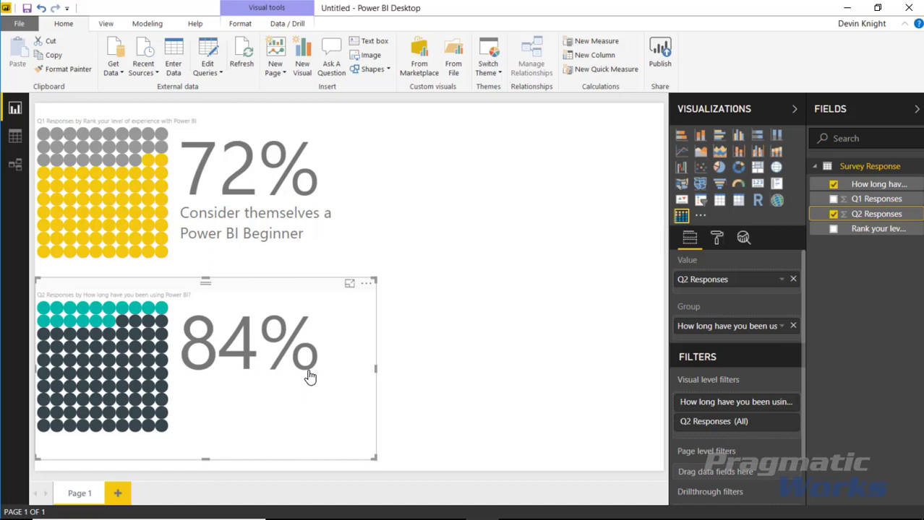
# Enter 'Have been using Power BI for less than 6 months' as the second chart's blurb.
pyautogui.click(717, 238)
pyautogui.click(694, 288)
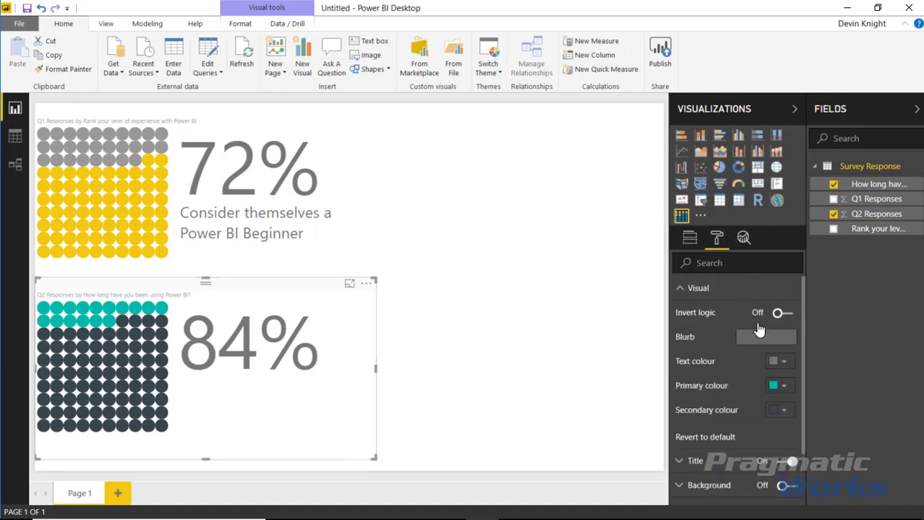
pyautogui.click(757, 337)
pyautogui.write('Have been using Power BI for less')
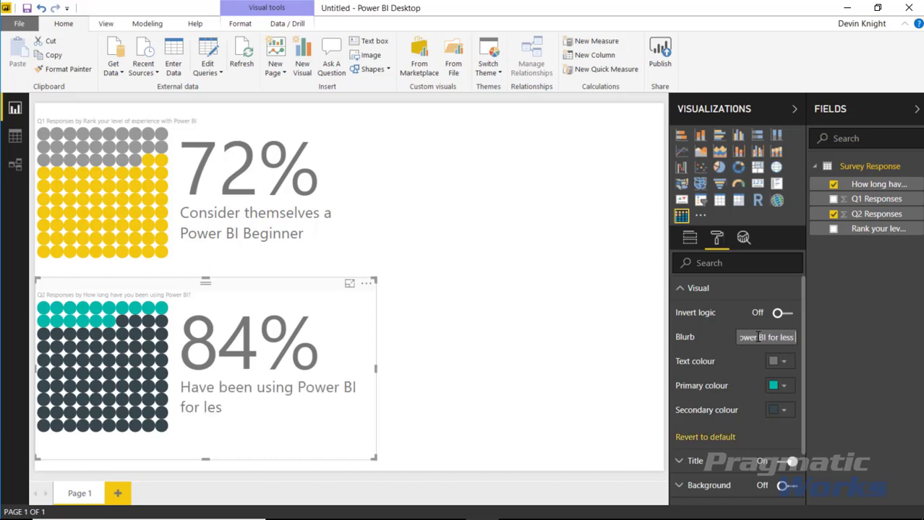
pyautogui.write(' than 6 months')
pyautogui.click(411, 273)
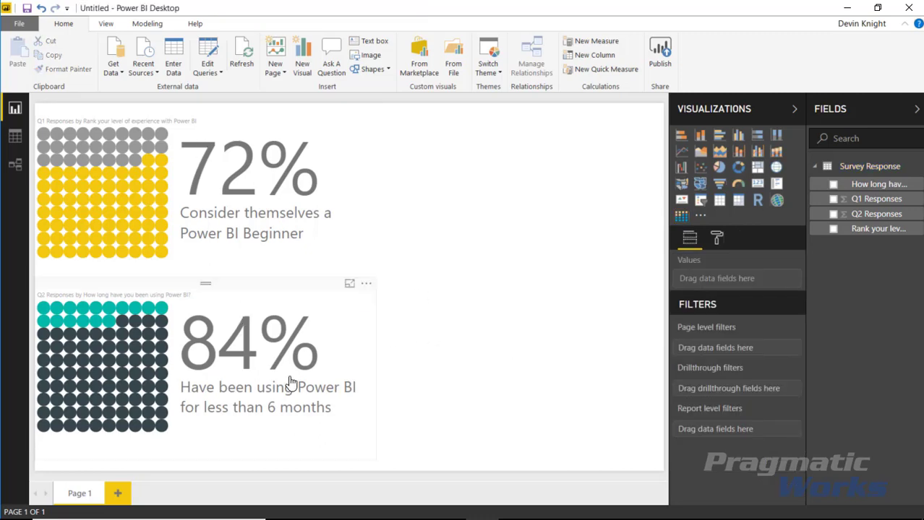
pyautogui.click(334, 370)
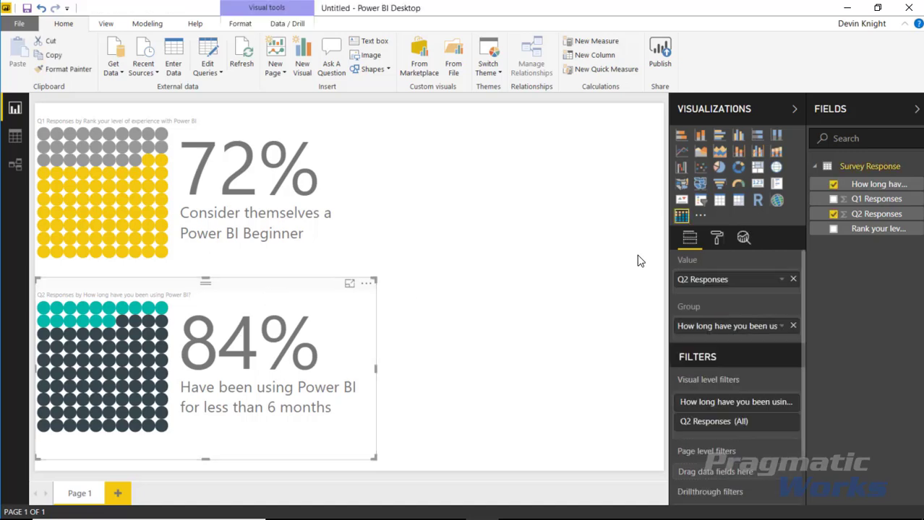
# Set the 84% chart's primary colour to grey and its secondary colour to red.
pyautogui.click(716, 238)
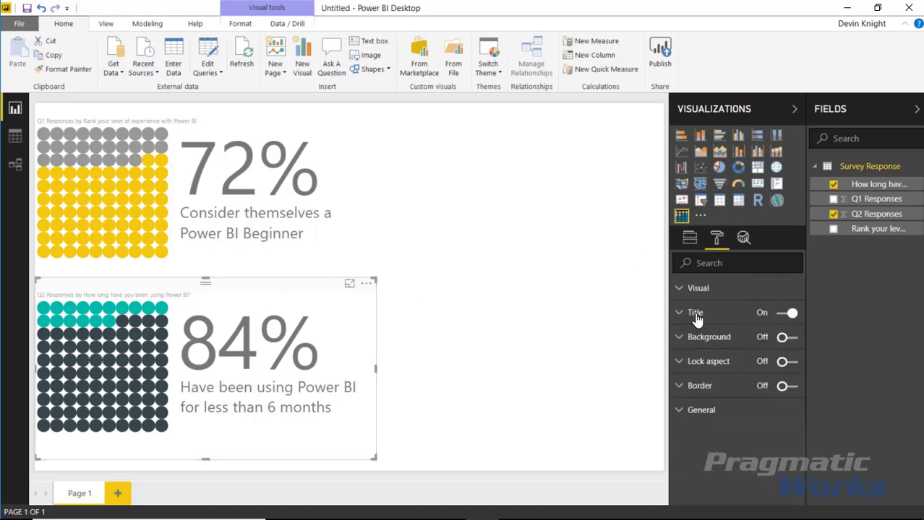
pyautogui.click(692, 289)
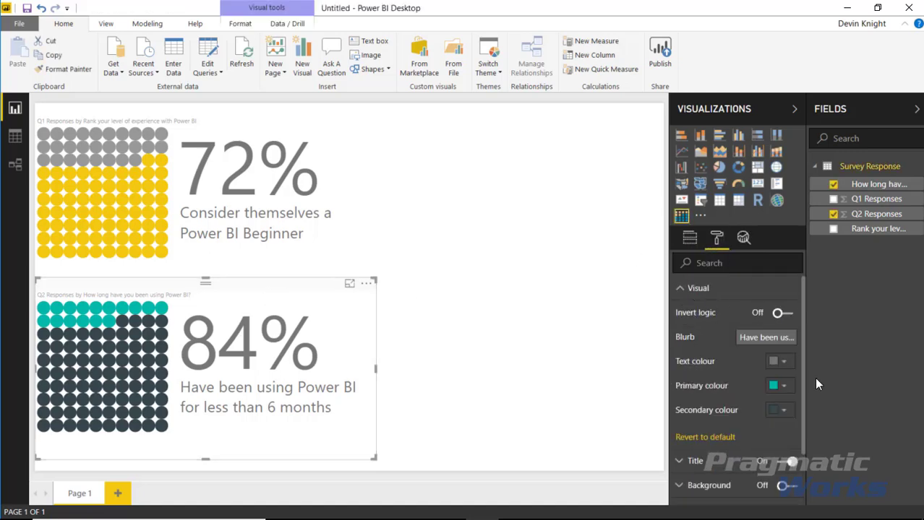
pyautogui.click(778, 386)
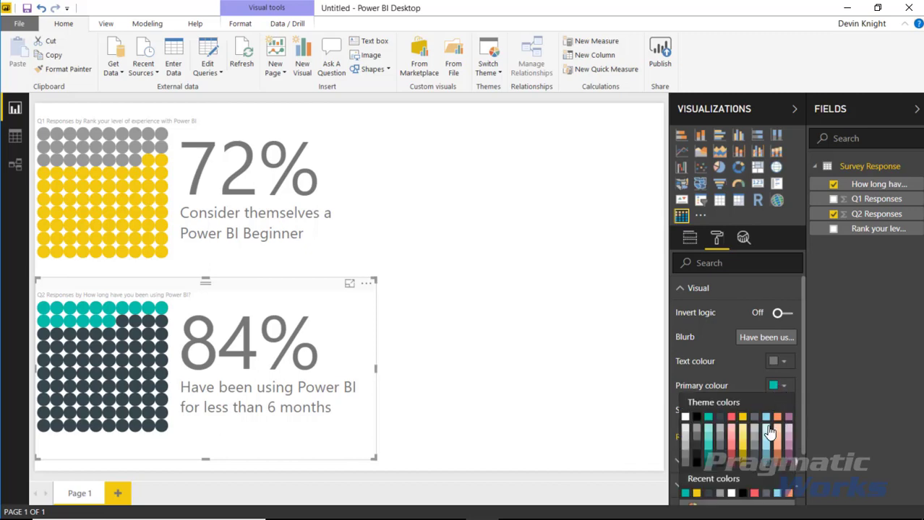
pyautogui.click(731, 419)
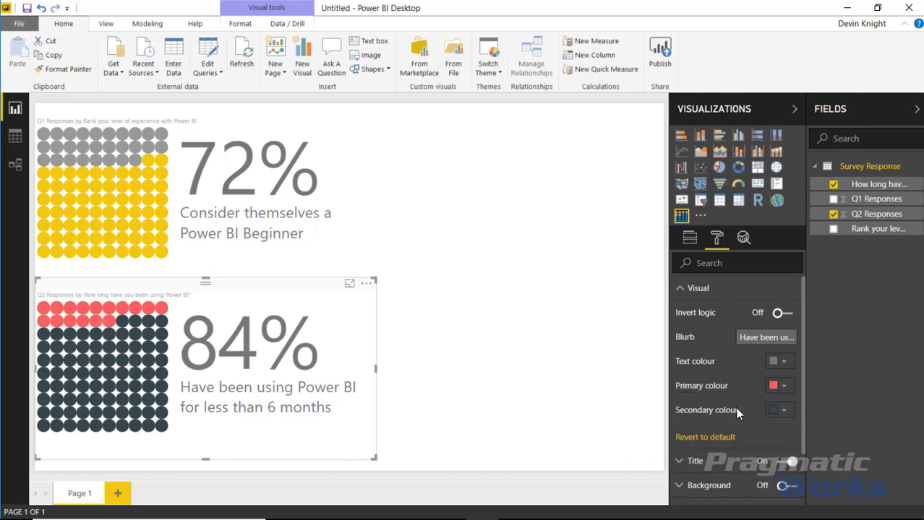
pyautogui.click(784, 387)
pyautogui.click(697, 272)
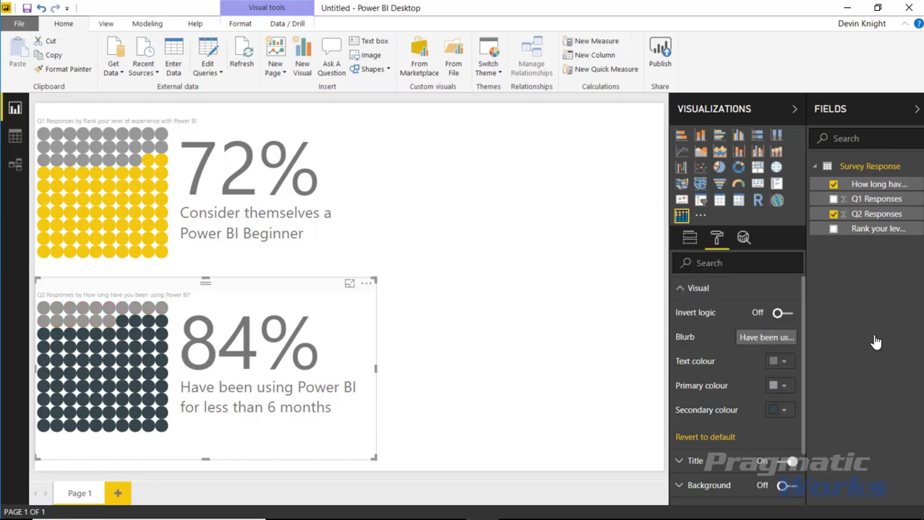
pyautogui.click(787, 407)
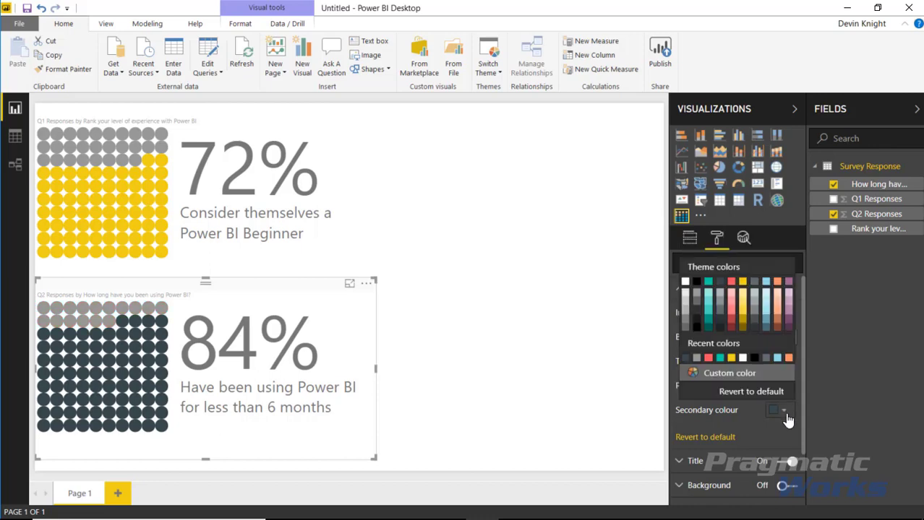
pyautogui.click(734, 288)
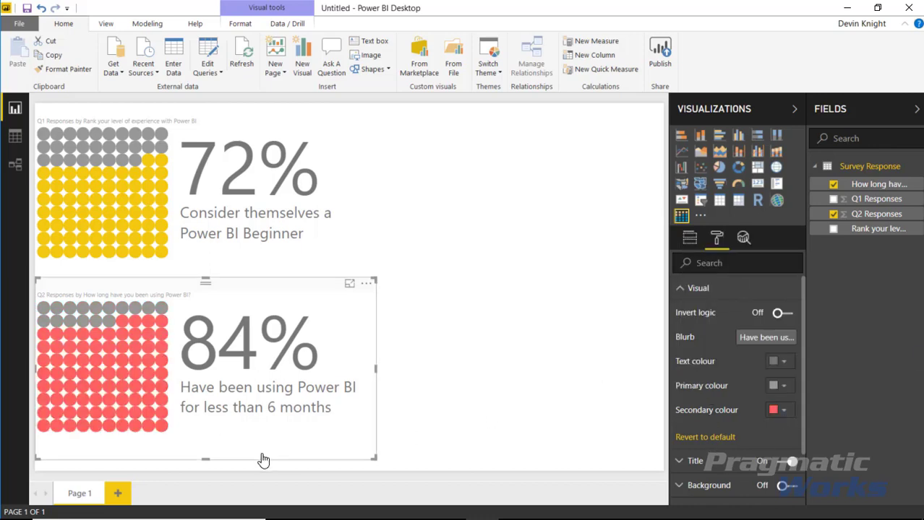
pyautogui.click(481, 383)
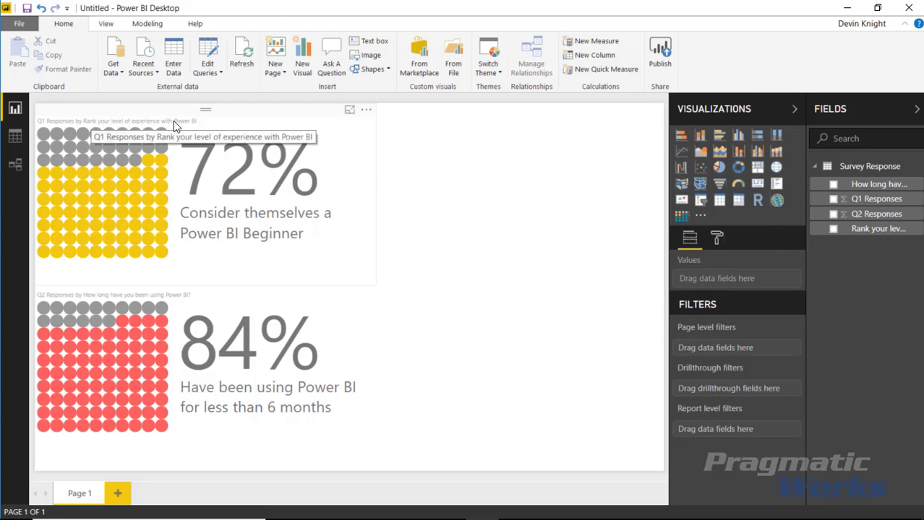
# Switch the Title toggle off on the 72% chart and then on the 84% chart.
pyautogui.click(240, 116)
pyautogui.click(716, 239)
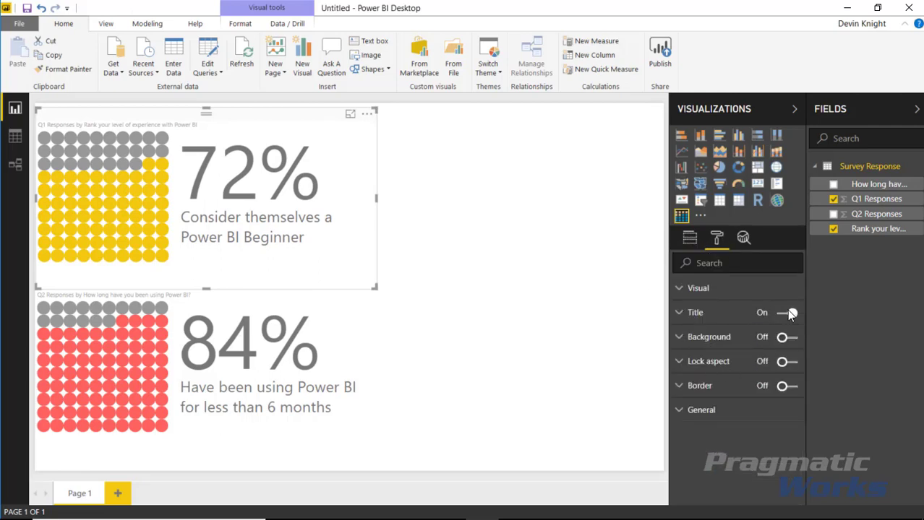
pyautogui.click(790, 313)
pyautogui.click(384, 374)
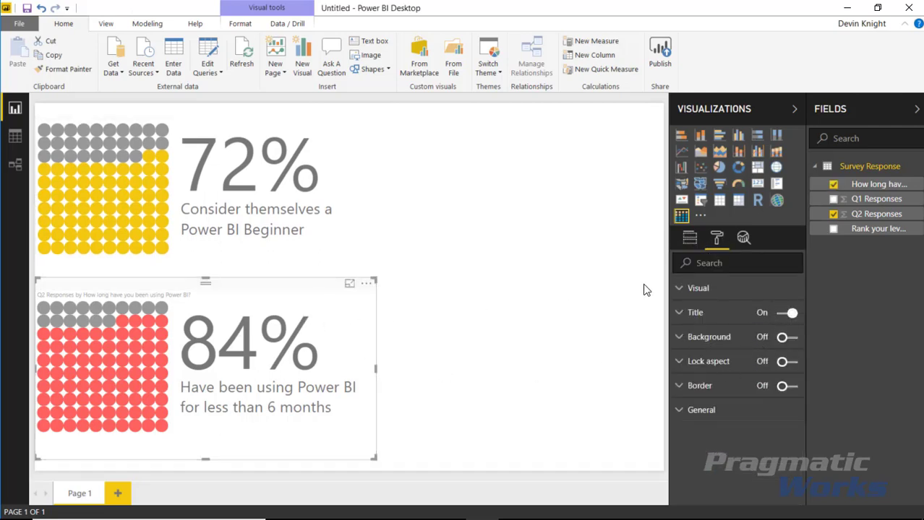
pyautogui.click(788, 314)
pyautogui.click(239, 318)
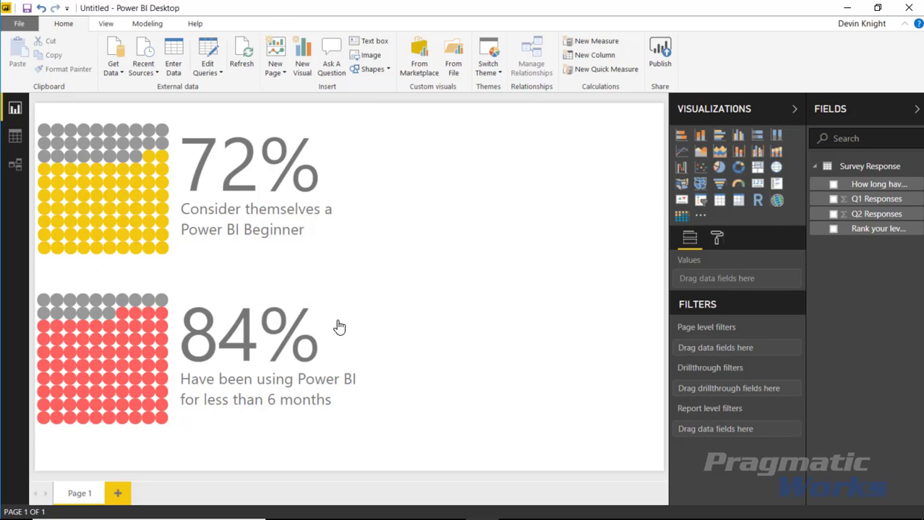
# Drag the 84% red waffle chart up to close the gap under the 72% chart.
pyautogui.click(301, 293)
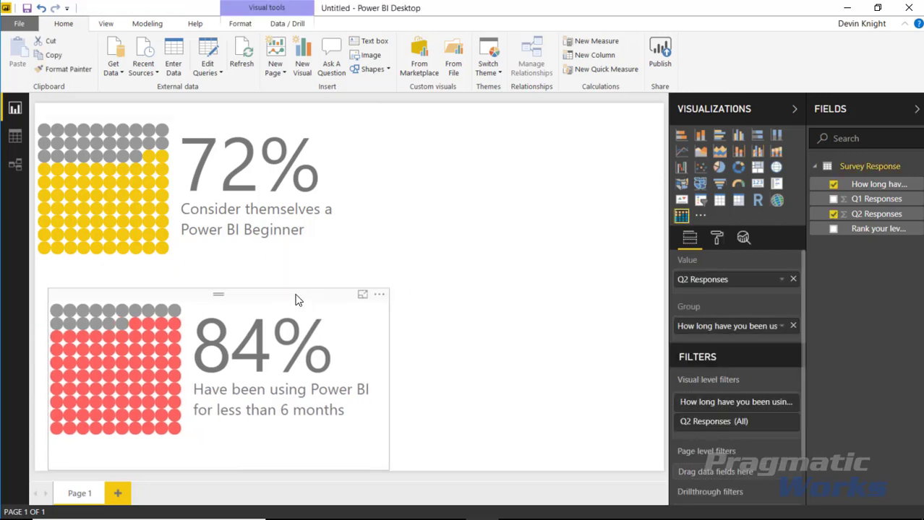
pyautogui.click(254, 251)
pyautogui.click(268, 310)
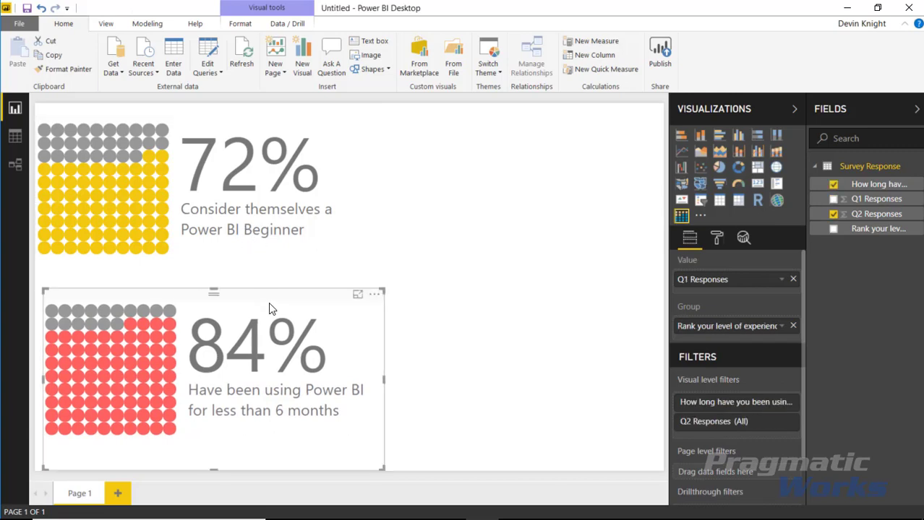
pyautogui.moveTo(251, 295); pyautogui.dragTo(239, 259)
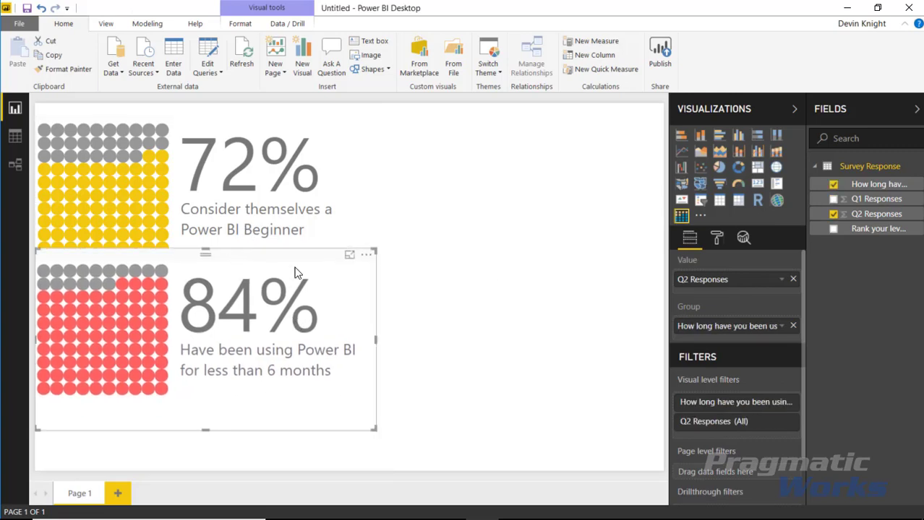
pyautogui.click(516, 292)
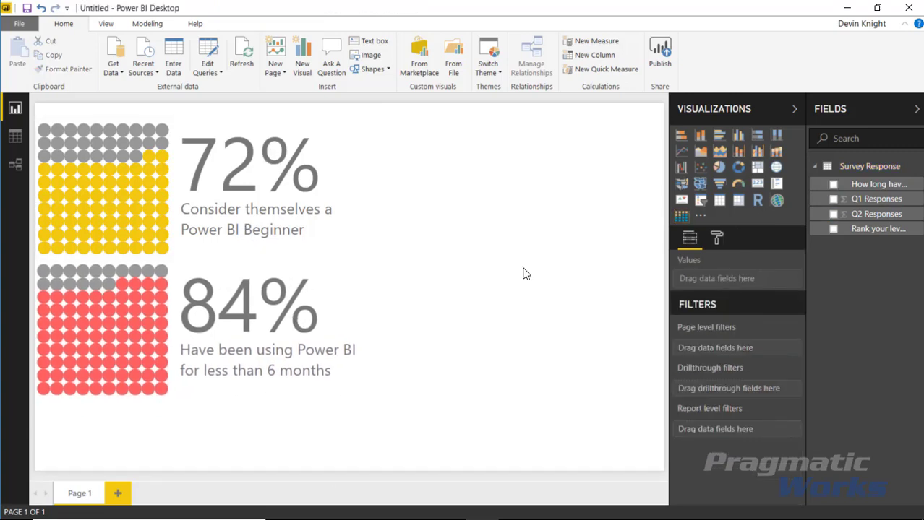